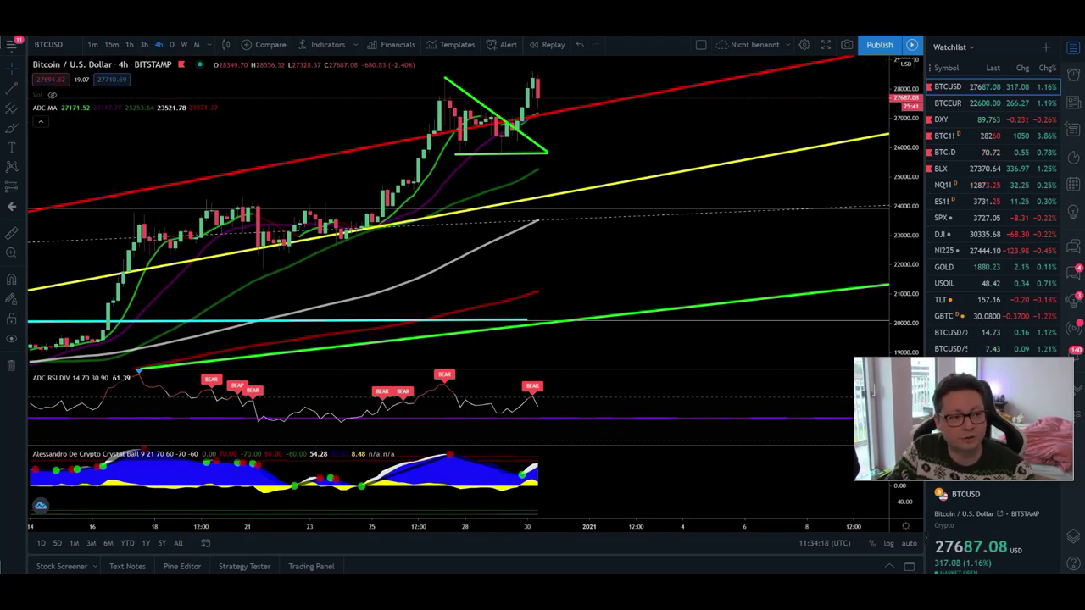
# Glance at Bybit, then lower the BTCUSD 4-hour chart until prices up to 31000 show.
pyautogui.hotkey('ctrl', 'Tab')
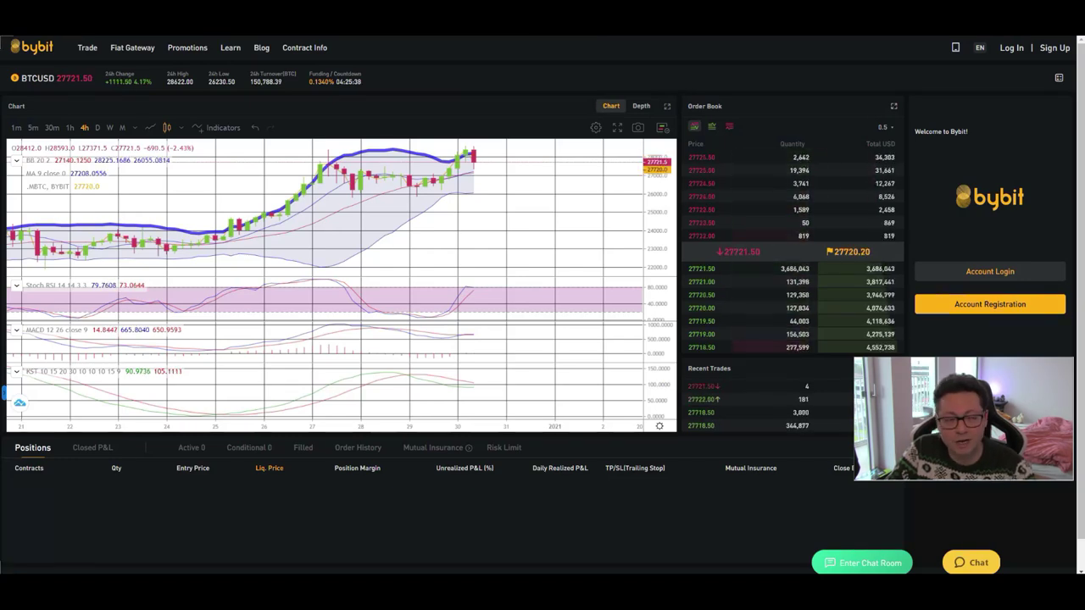
pyautogui.hotkey('ctrl', 'shift', 'Tab')
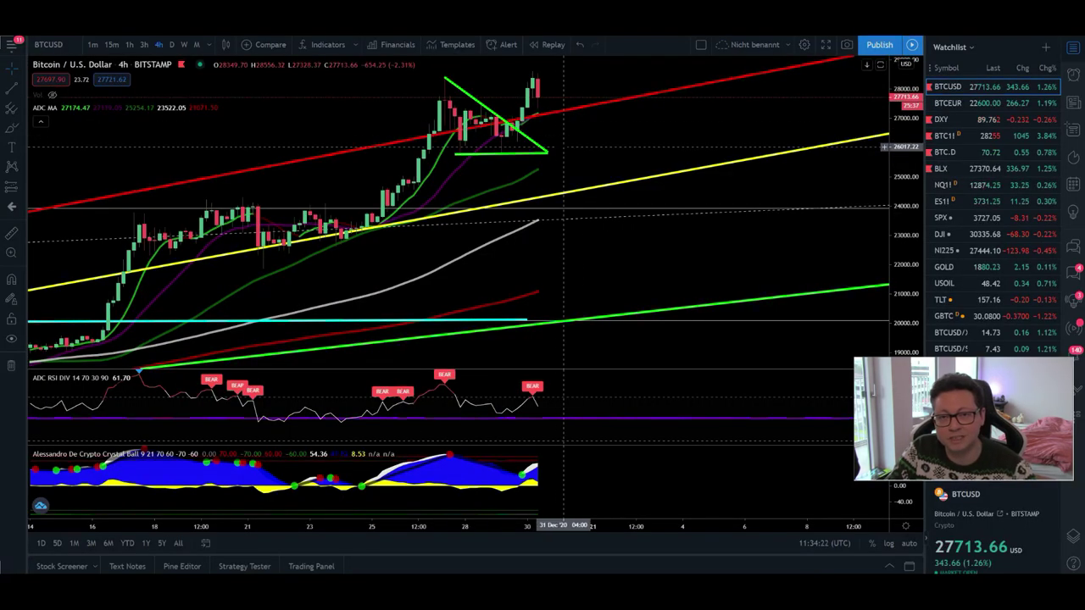
pyautogui.moveTo(616, 134); pyautogui.dragTo(616, 150)
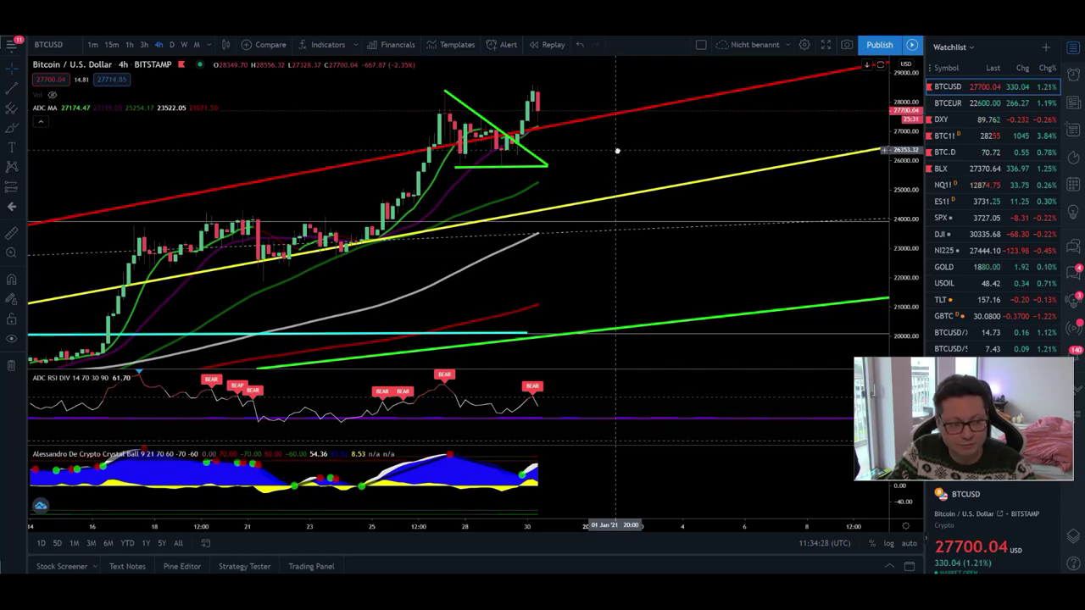
pyautogui.moveTo(616, 150); pyautogui.dragTo(620, 155)
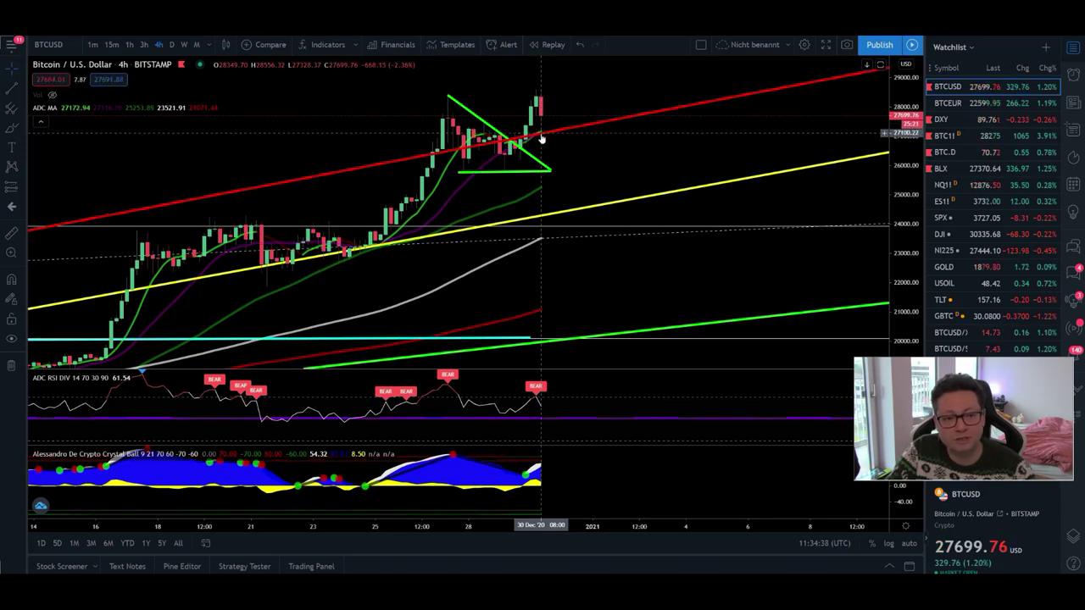
pyautogui.moveTo(610, 144); pyautogui.dragTo(608, 218)
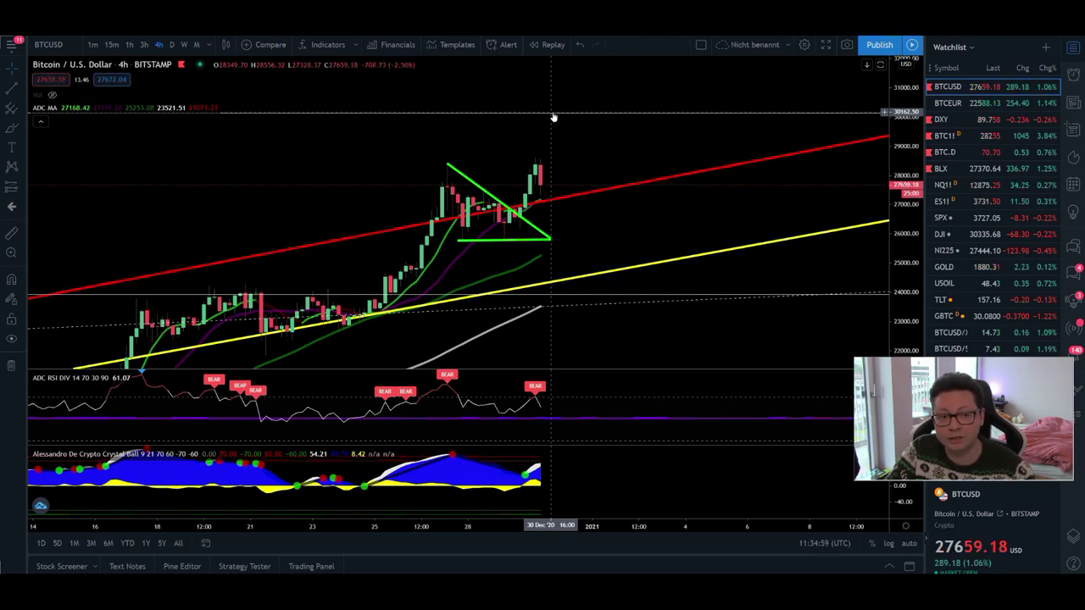
# Pan the BTCUSD 4-hour chart right and down, then back slightly left and up.
pyautogui.moveTo(555, 119); pyautogui.dragTo(565, 167)
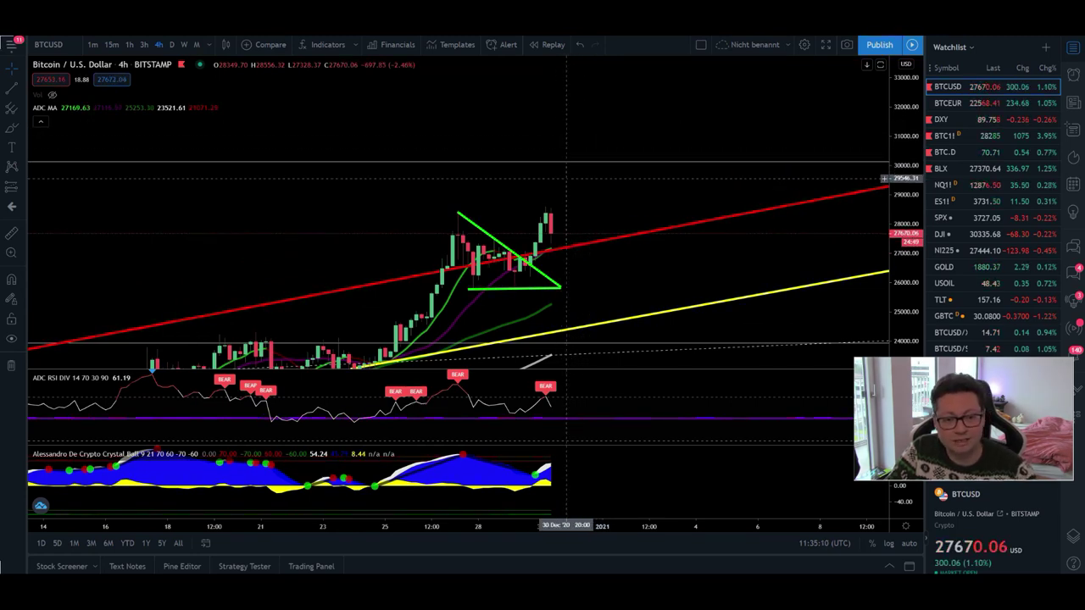
pyautogui.moveTo(576, 192); pyautogui.dragTo(564, 166)
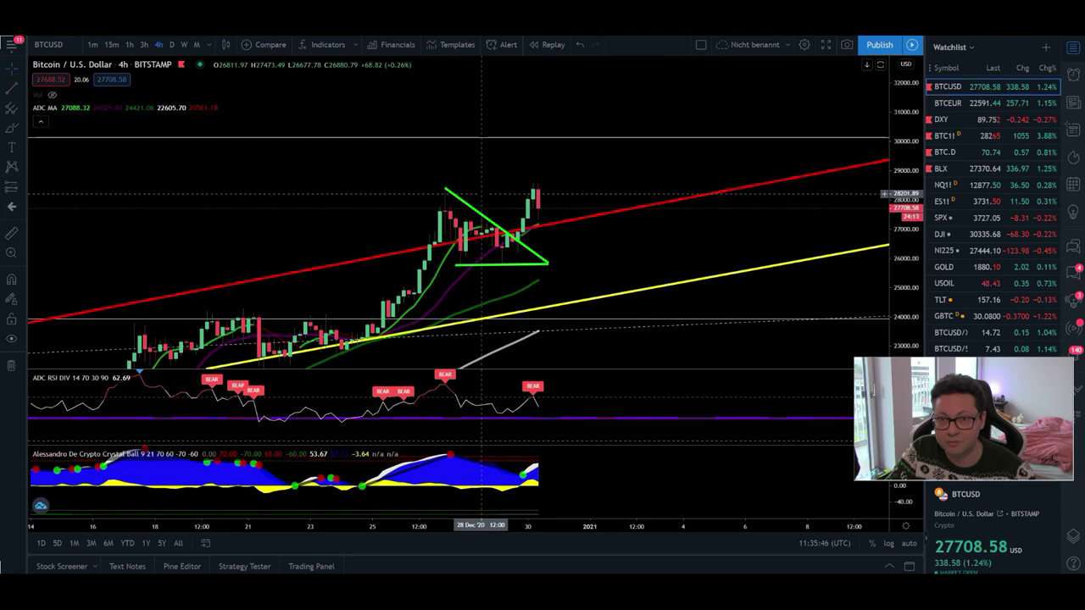
# Switch from TradingView to the Bybit BTCUSD trading page with Ctrl+Tab.
pyautogui.hotkey('ctrl', 'Tab')
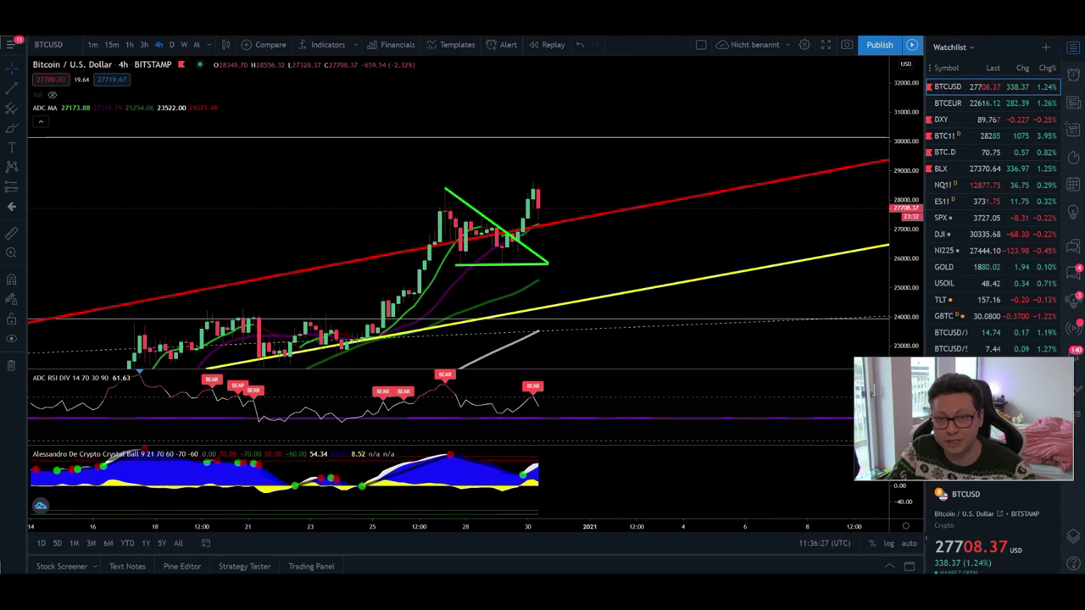
# Put BTCUSD on the D timeframe, compress the price scale and pan so the trend lines fit.
pyautogui.click(171, 44)
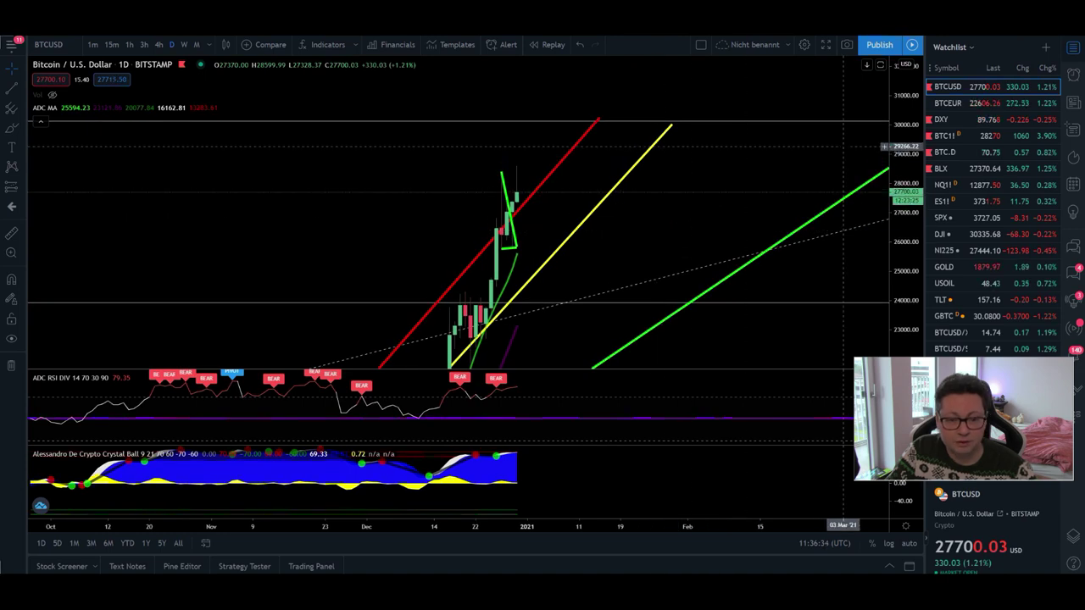
pyautogui.moveTo(905, 145); pyautogui.dragTo(906, 166)
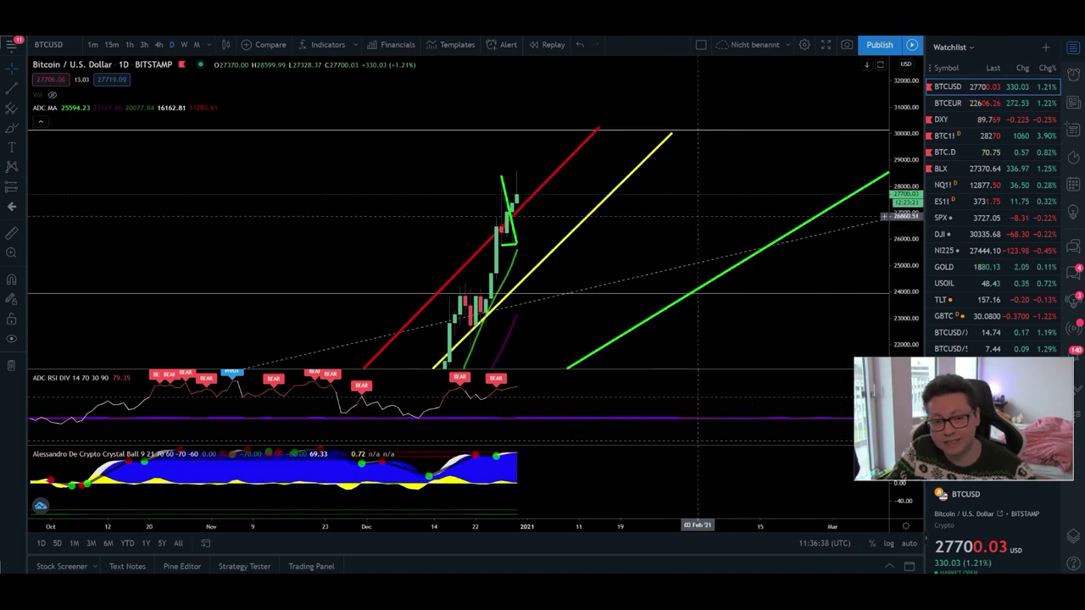
pyautogui.moveTo(681, 222)
pyautogui.mouseDown()
pyautogui.moveTo(718, 173)
pyautogui.moveTo(661, 180)
pyautogui.moveTo(650, 165)
pyautogui.mouseUp()
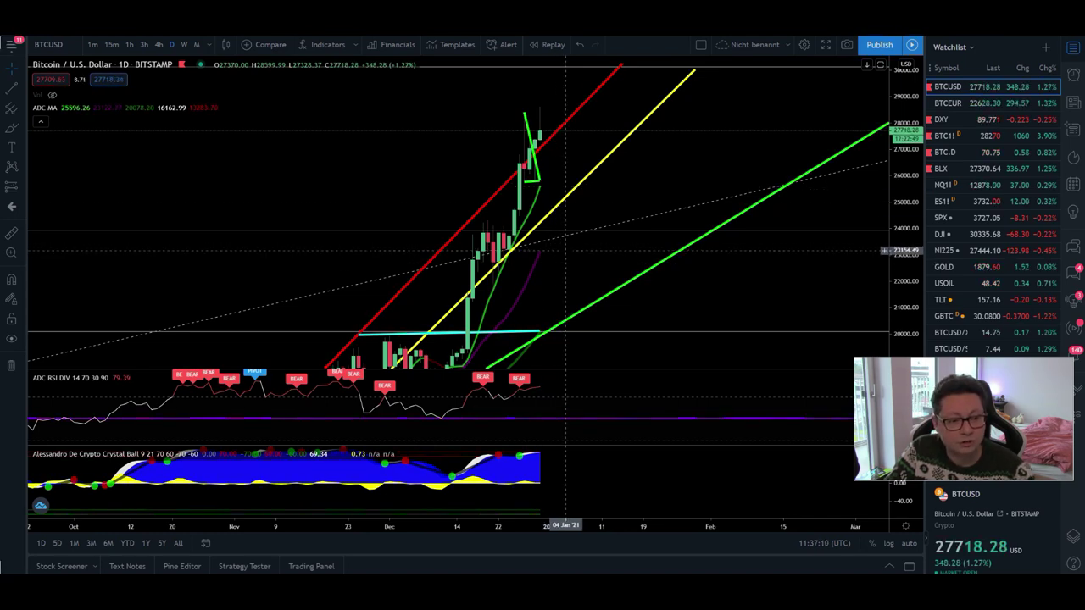
pyautogui.click(1007, 138)
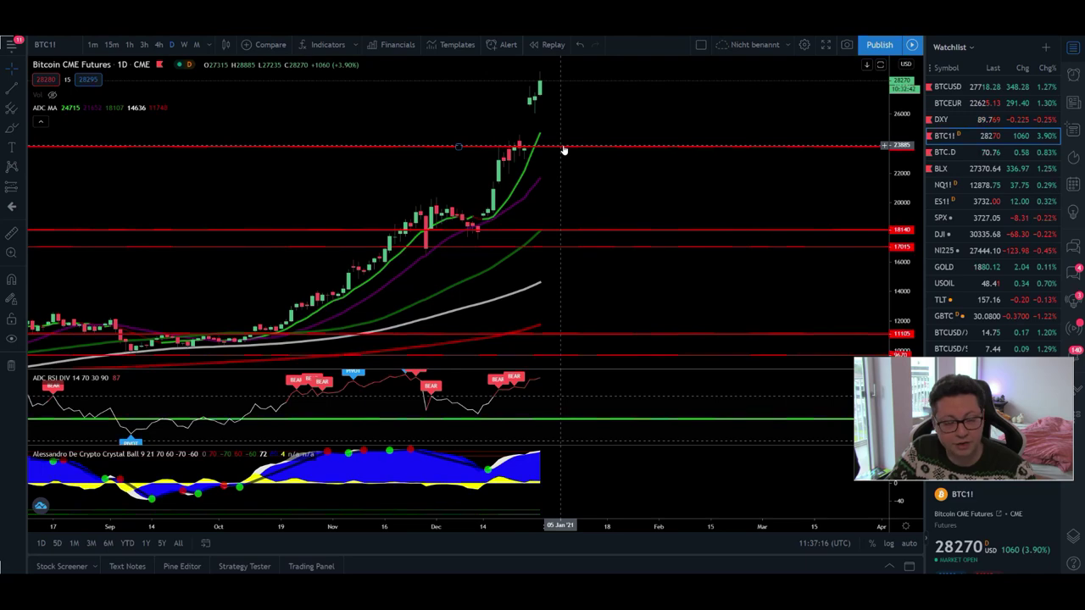
pyautogui.click(950, 88)
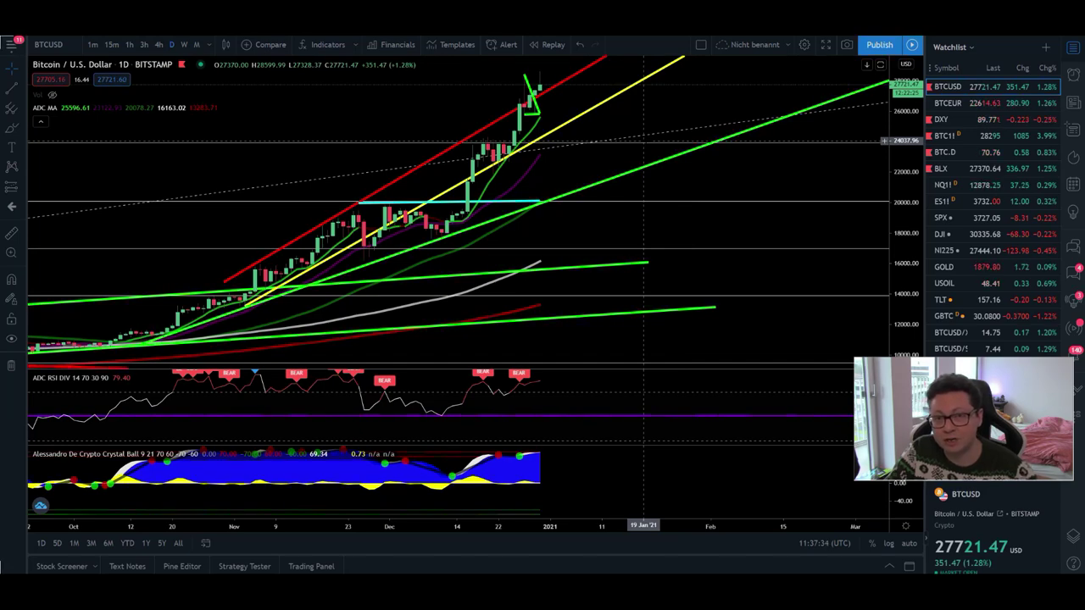
# Lower the daily BTCUSD chart twice so the scale tops near 32000 and the red channel line shows.
pyautogui.moveTo(661, 109); pyautogui.dragTo(686, 128)
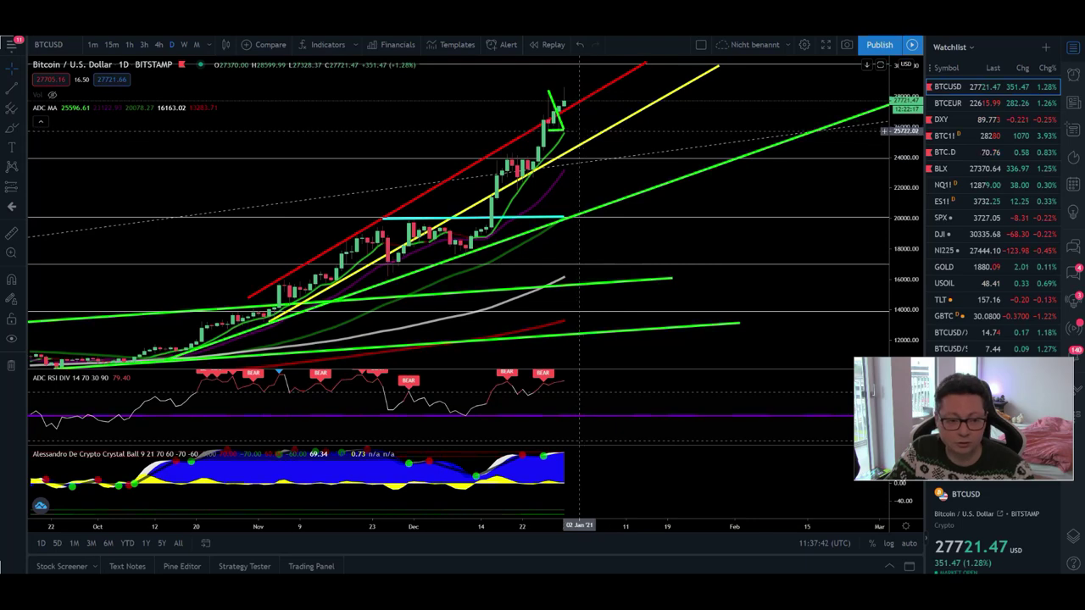
pyautogui.moveTo(697, 119); pyautogui.dragTo(697, 166)
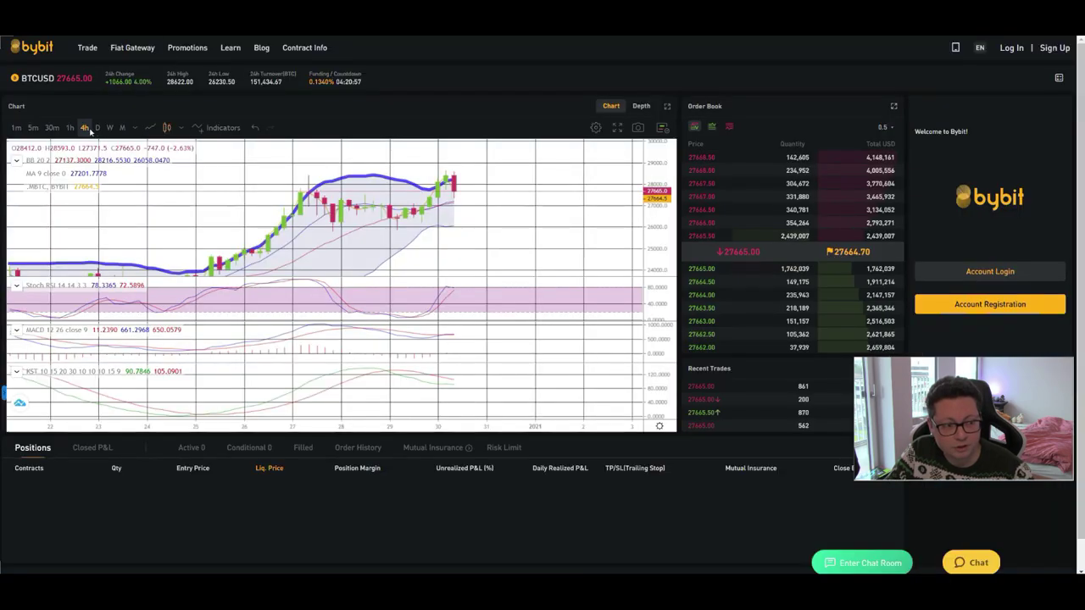
# Set Bybit's BTCUSD chart to the D (daily) timeframe.
pyautogui.click(96, 127)
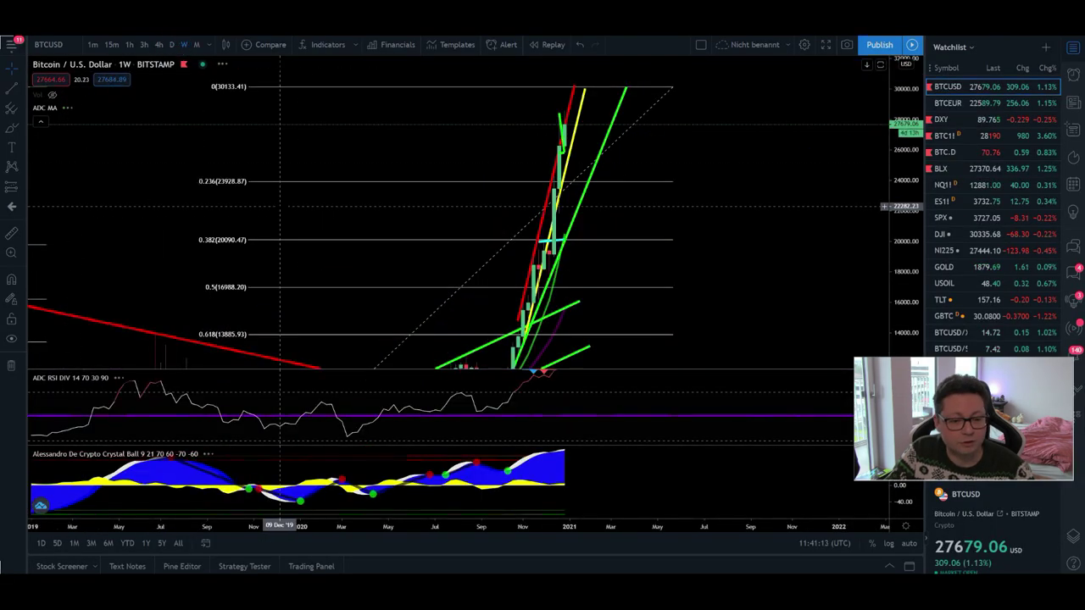
# Centre the weekly candles, compress the price scale and zoom out to show prices down to about 4000.
pyautogui.moveTo(236, 207); pyautogui.dragTo(574, 199)
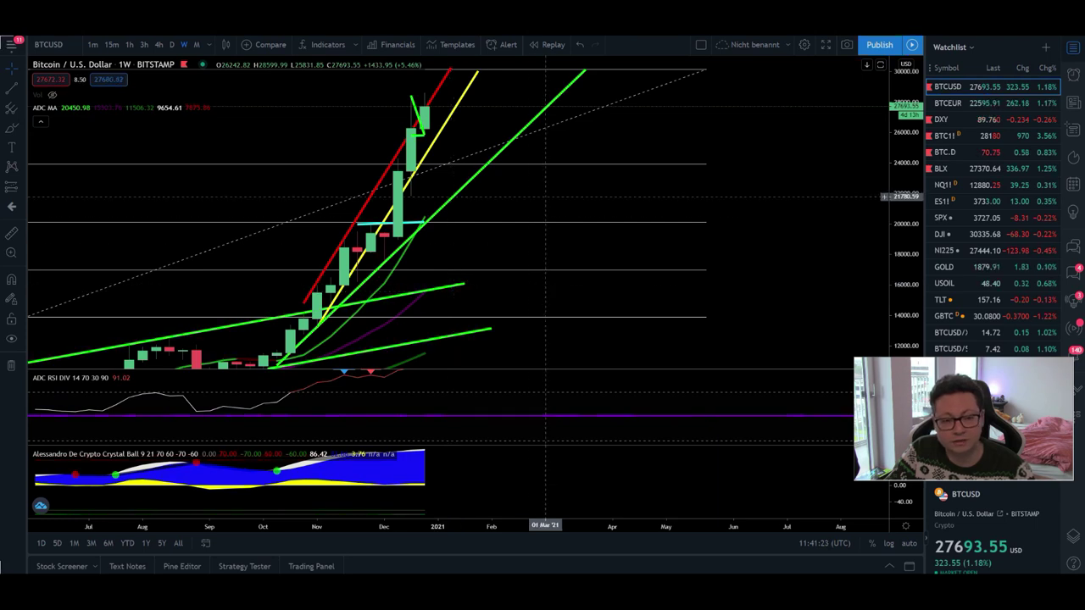
pyautogui.hscroll(-1, 522, 284)
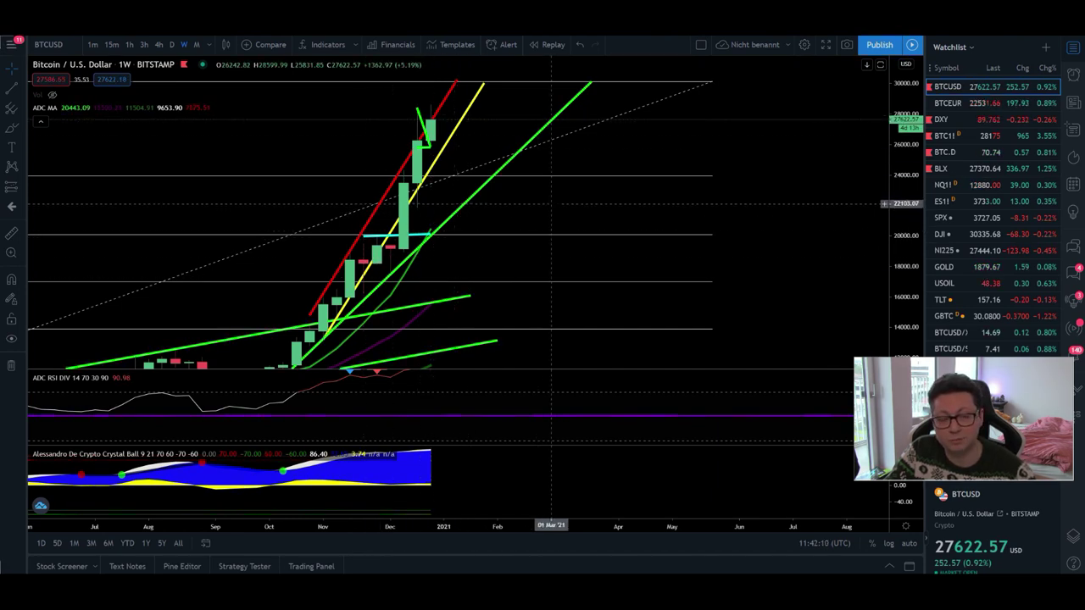
pyautogui.moveTo(903, 205); pyautogui.dragTo(903, 248)
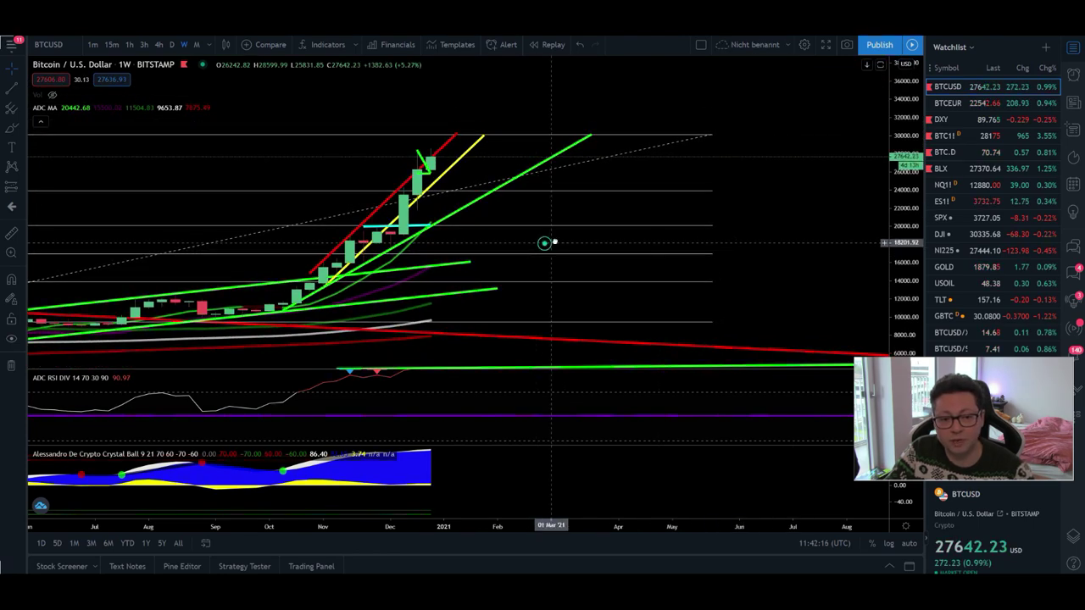
pyautogui.moveTo(556, 242); pyautogui.dragTo(632, 206)
pyautogui.scroll(-3, 632, 206)
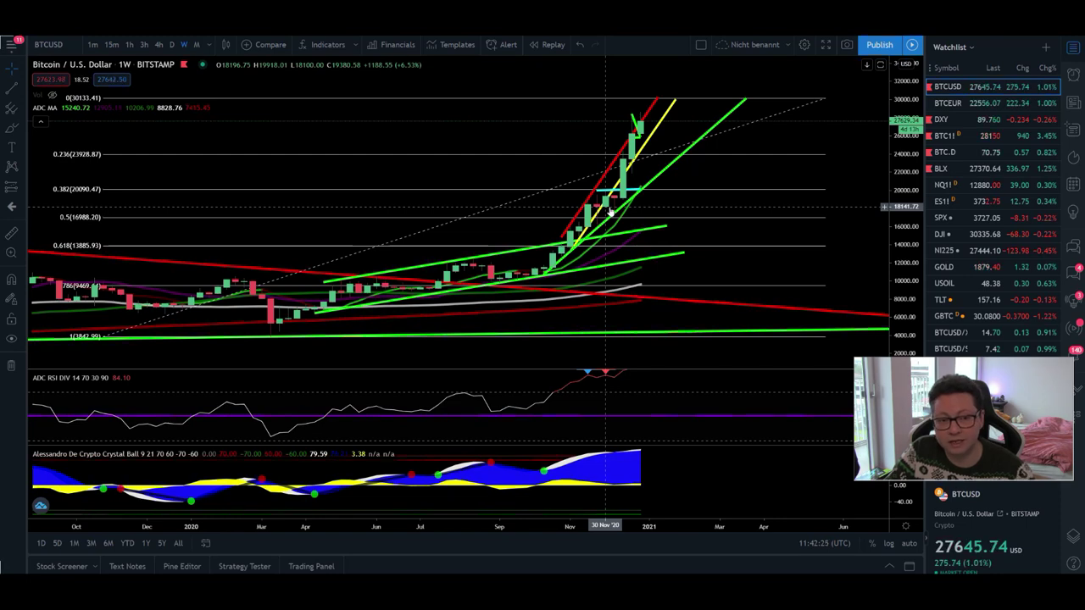
pyautogui.scroll(3, 609, 212)
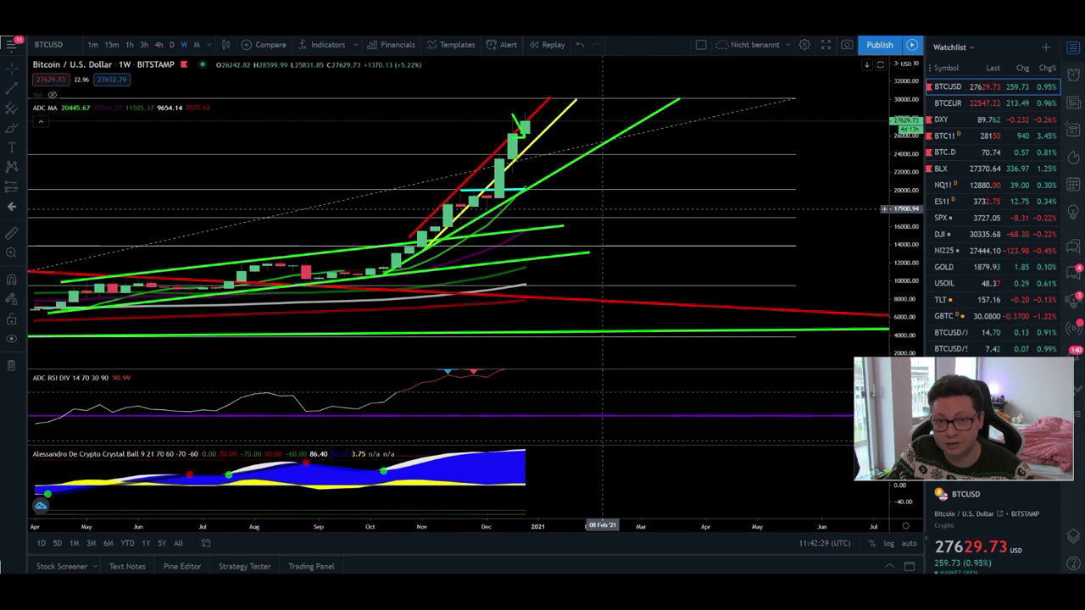
# Flip between Bybit and the weekly chart, ending on the Bybit BTCUSD page.
pyautogui.hotkey('ctrl', 'Tab')
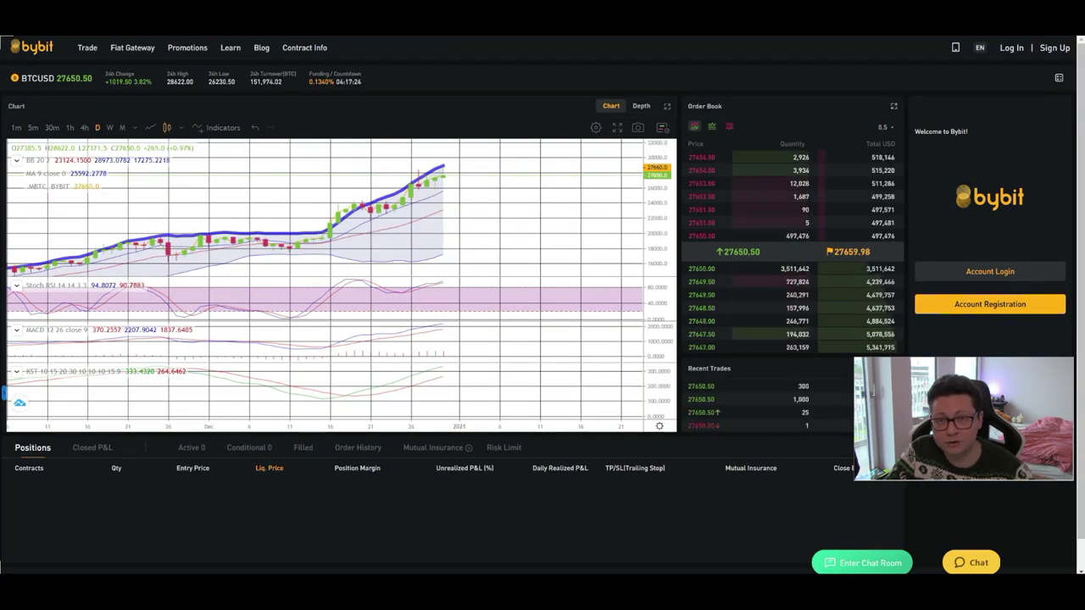
pyautogui.hotkey('ctrl', 'Tab')
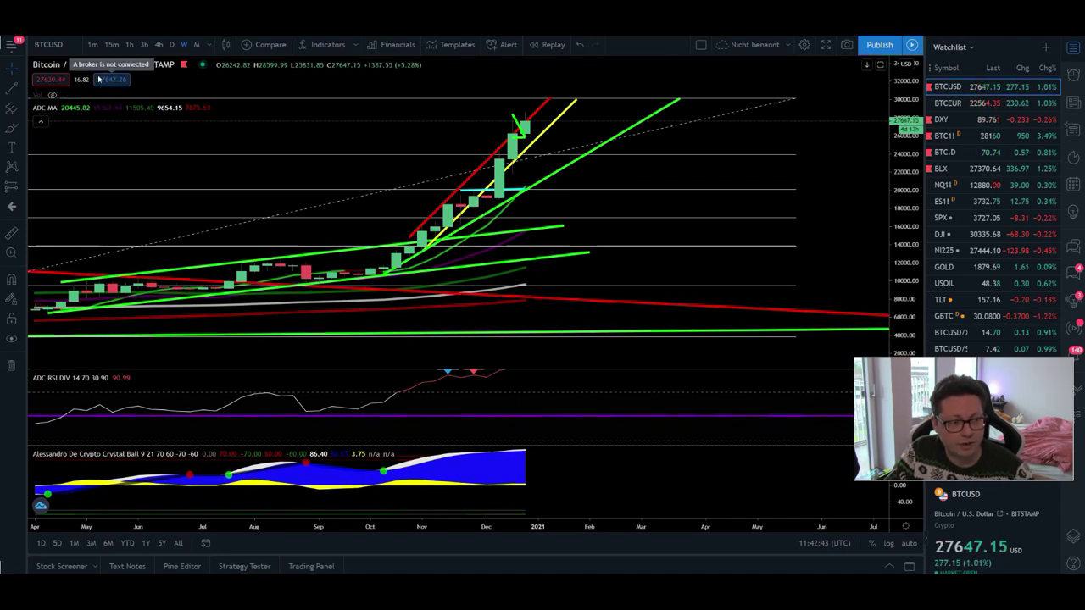
pyautogui.hotkey('ctrl', 'Tab')
# Put Bybit's BTCUSD chart on the W weekly timeframe, then bring TradingView back up.
pyautogui.click(109, 127)
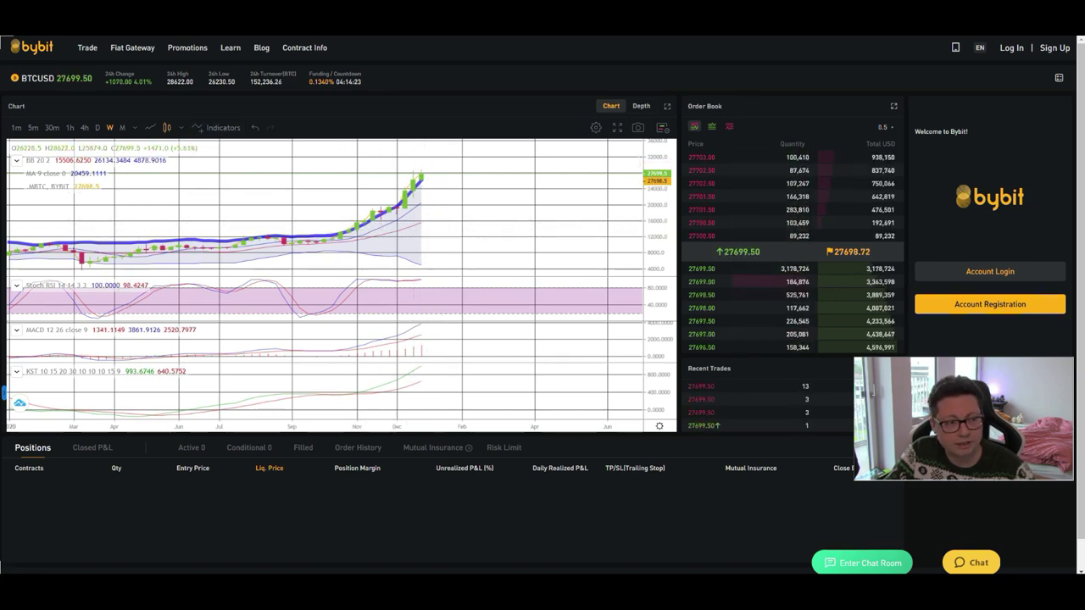
pyautogui.hotkey('alt', 'Tab')
# Load BTC.D from the watchlist and zoom the weekly chart out to mid-2019.
pyautogui.click(980, 153)
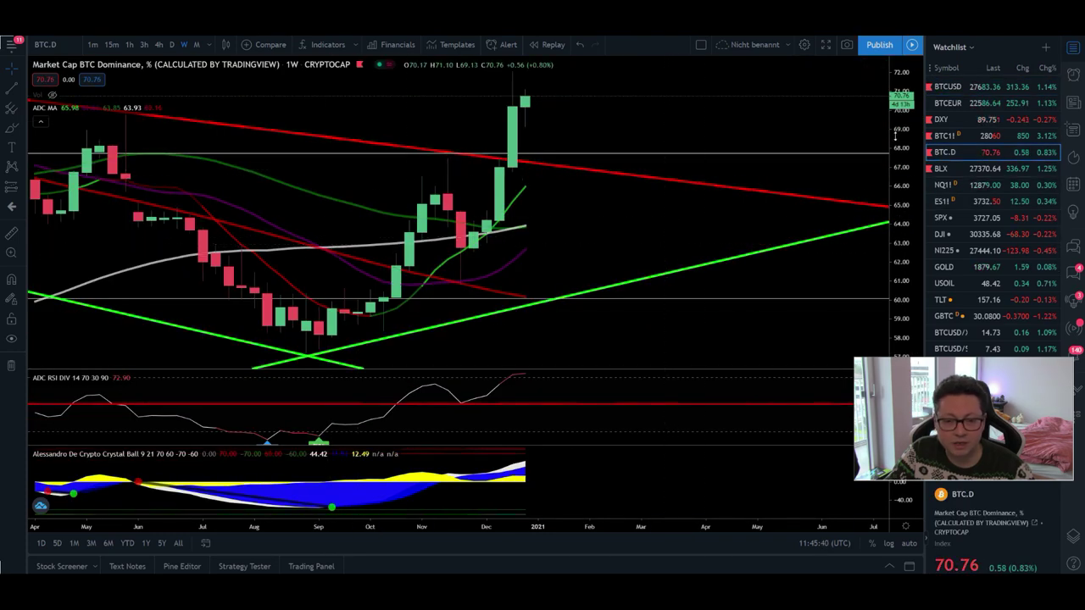
pyautogui.scroll(-5, 896, 136)
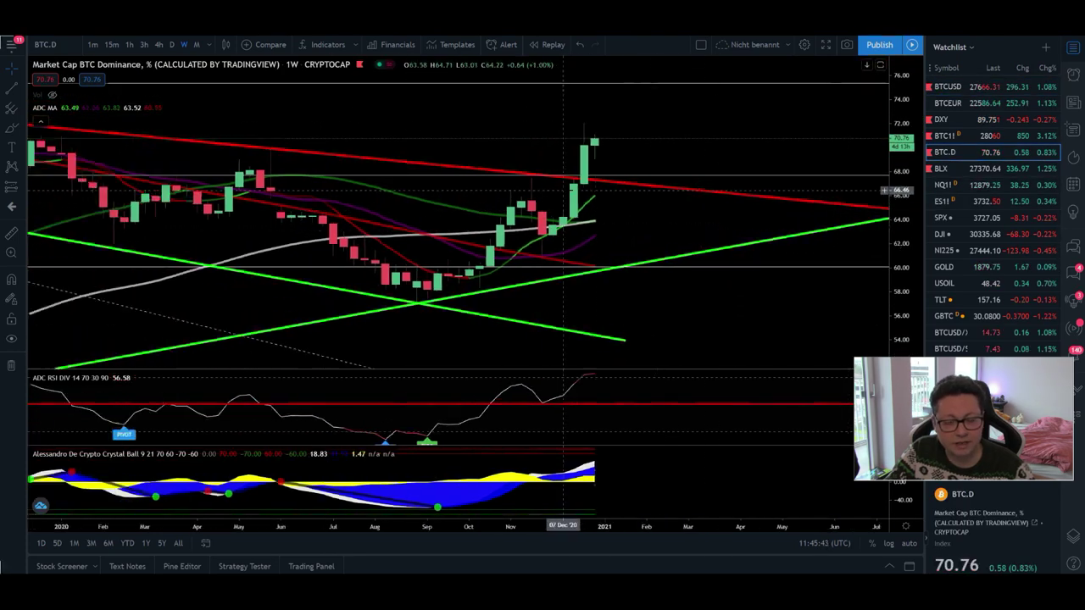
pyautogui.scroll(-3, 562, 191)
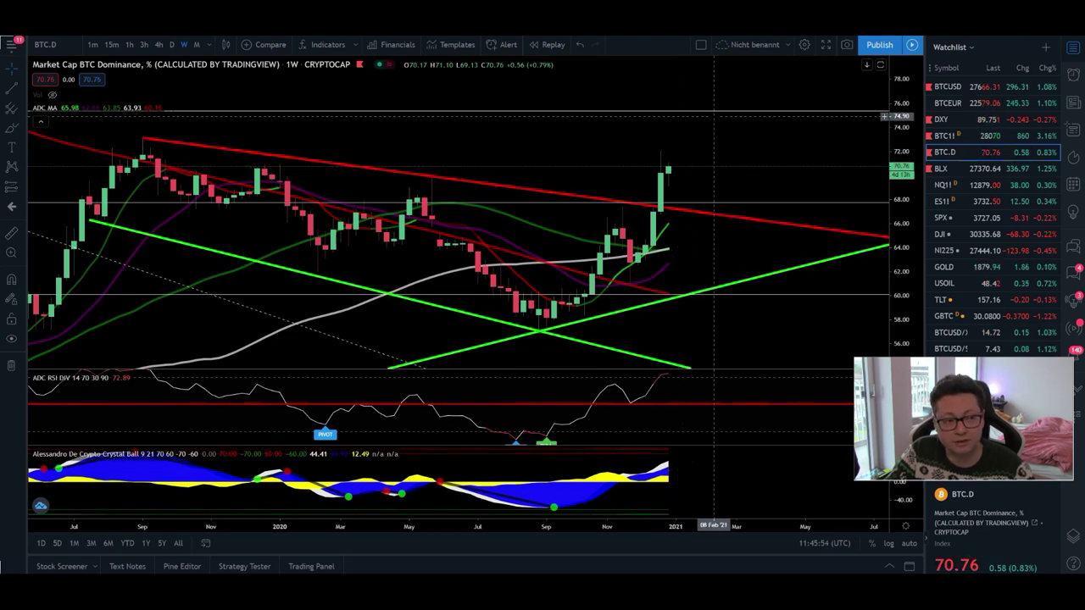
pyautogui.scroll(-4, 964, 248)
pyautogui.scroll(-3, 968, 237)
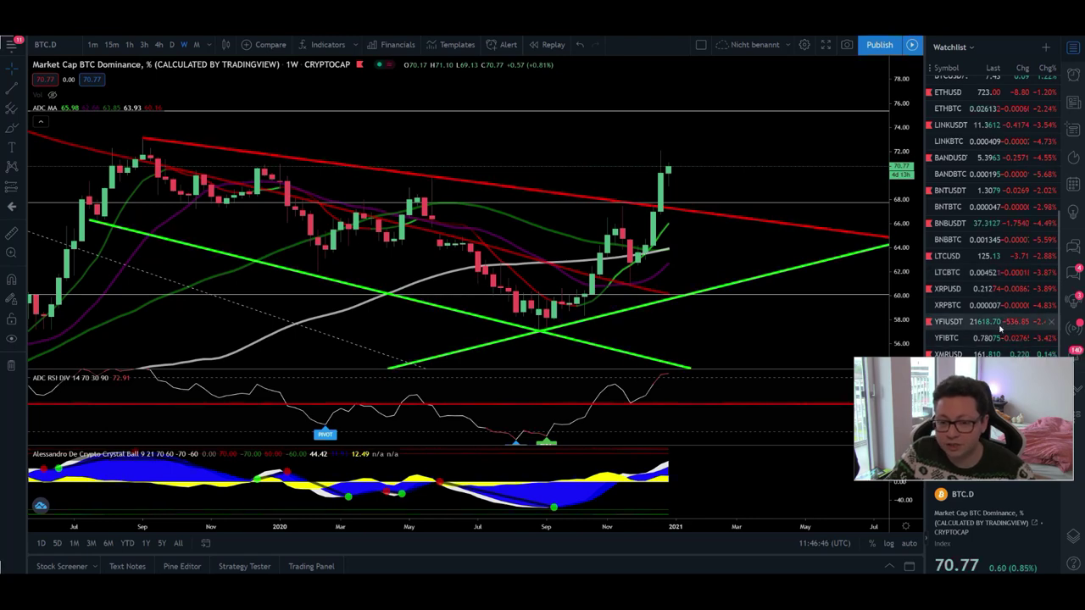
# Select XRPUSD in the watchlist to chart Bitstamp XRP against the dollar.
pyautogui.click(1006, 294)
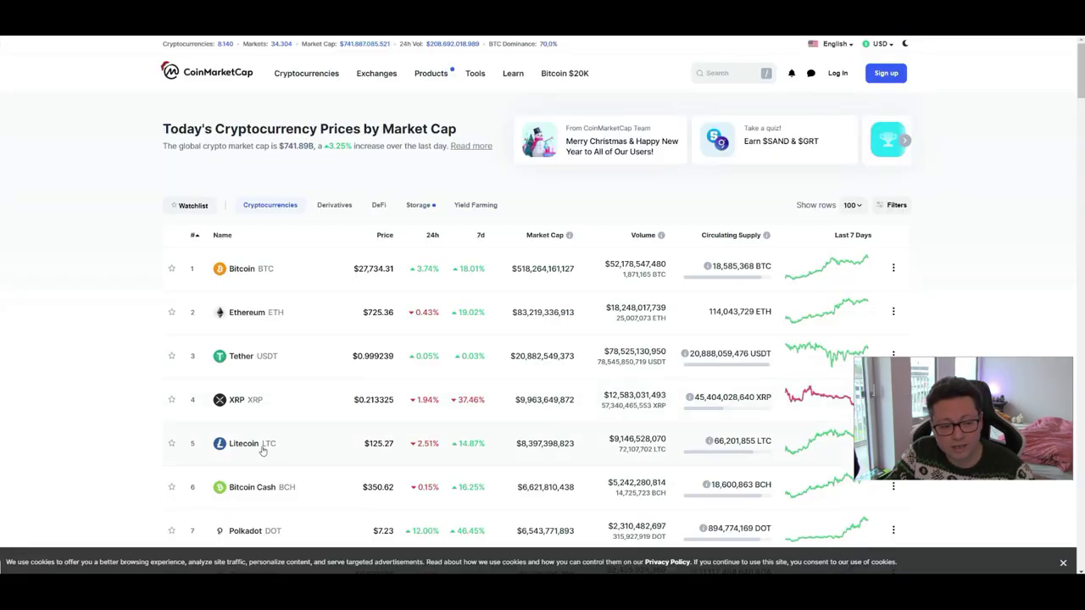
# Scroll through CoinMarketCap's market-cap price table, past XRP at $0.213523 (down 37.46% over 7 days).
pyautogui.scroll(-1, 331, 417)
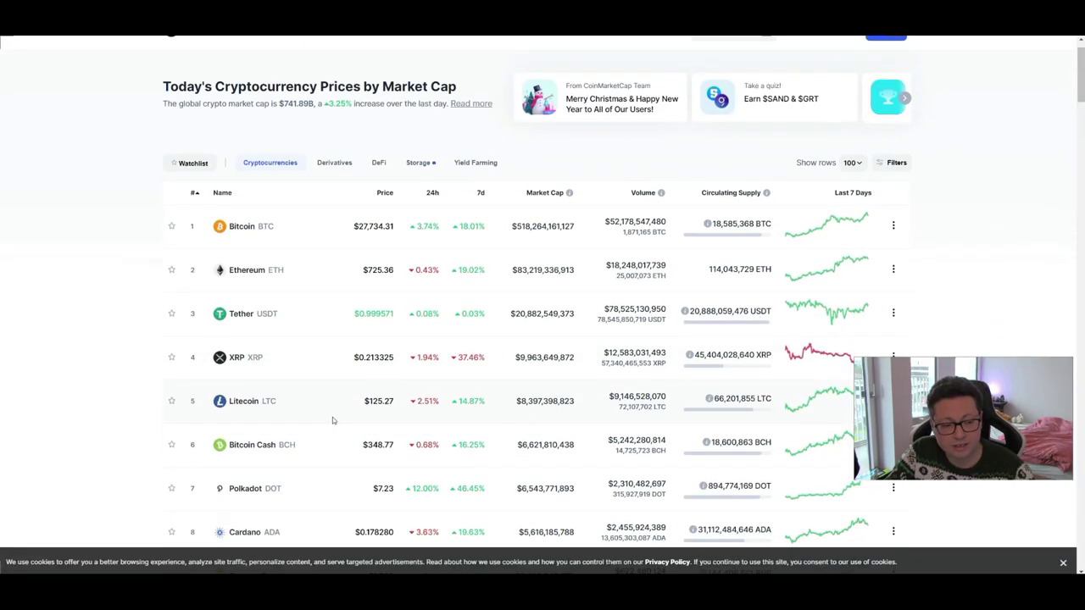
pyautogui.scroll(-1, 331, 417)
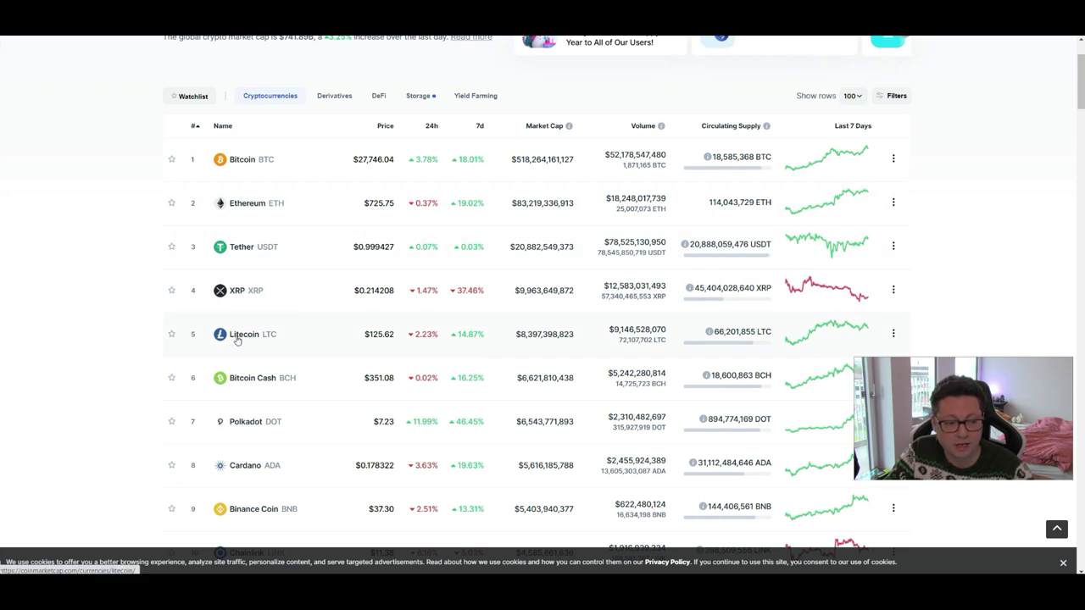
pyautogui.scroll(-3, 325, 317)
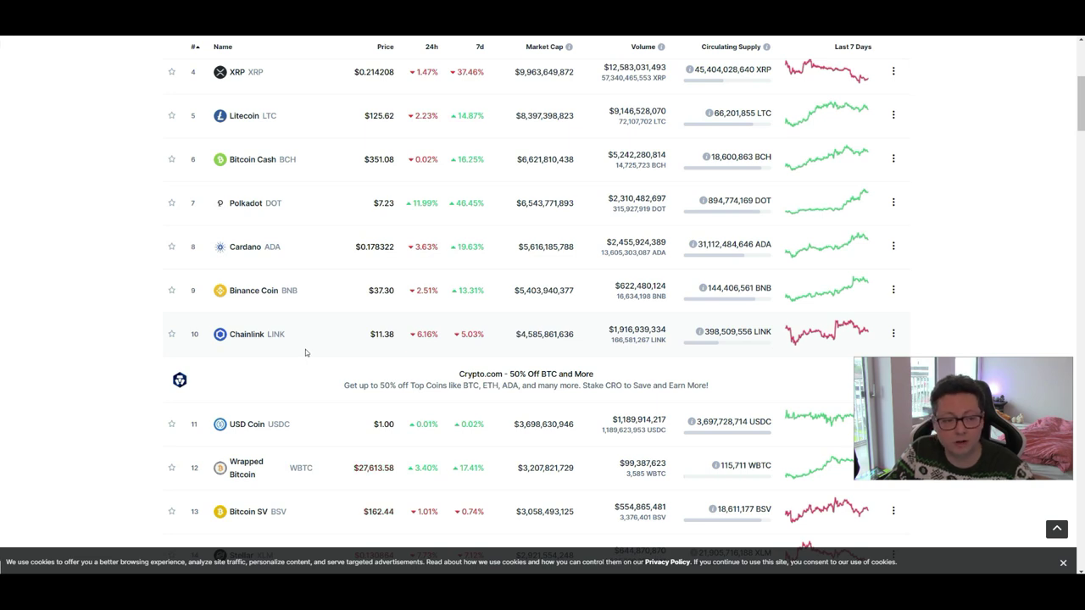
pyautogui.scroll(4, 305, 349)
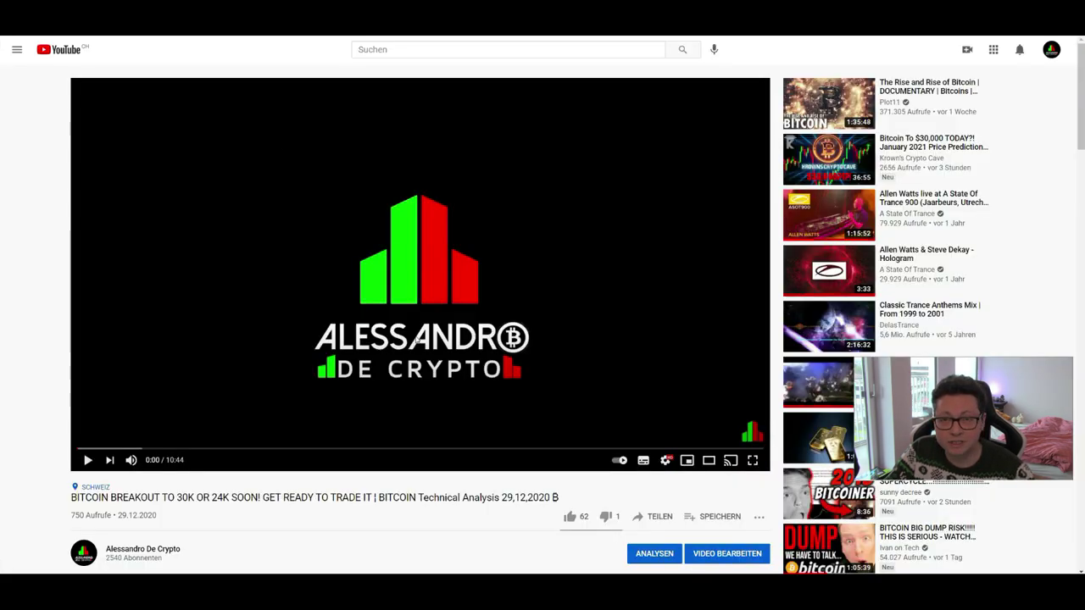
# Highlight the free bonus lines through the Phemex link, then the PRIMEXBT line and its signup link.
pyautogui.scroll(-5, 416, 342)
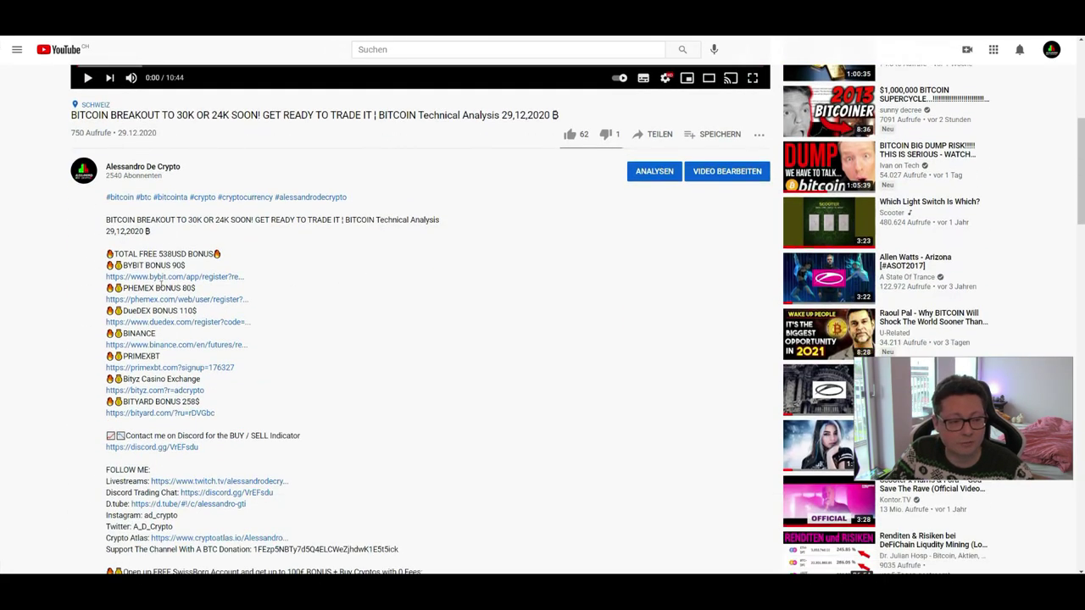
pyautogui.moveTo(109, 251); pyautogui.dragTo(259, 302)
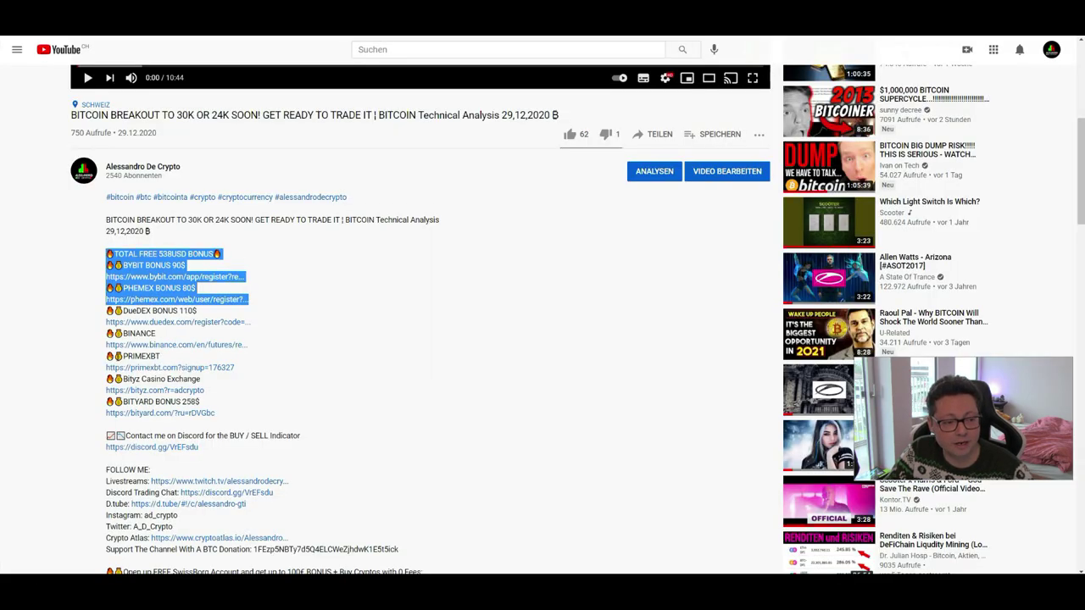
pyautogui.moveTo(107, 357); pyautogui.dragTo(237, 370)
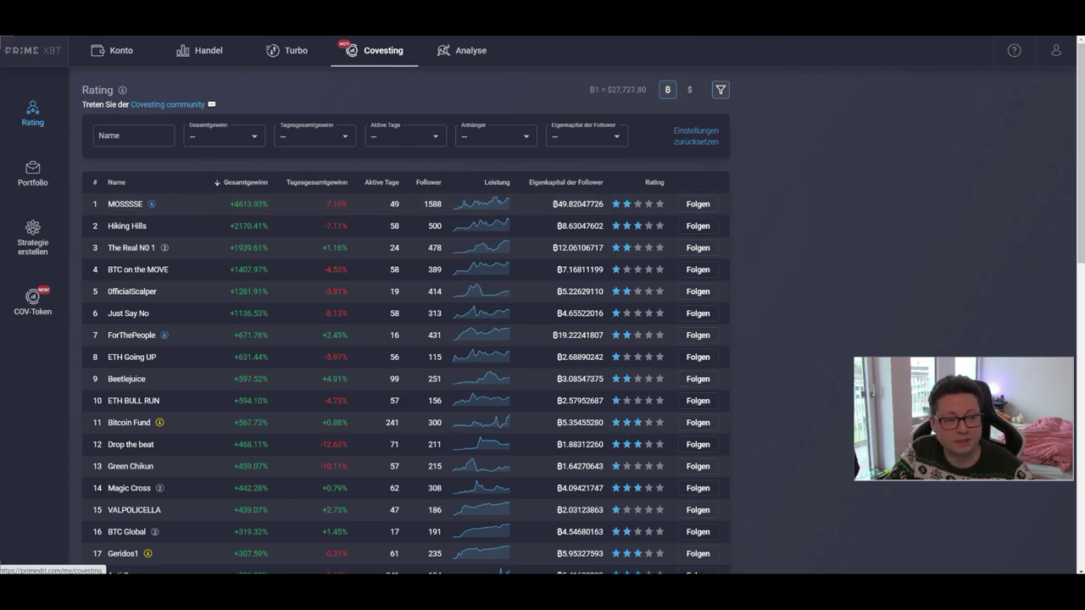
# Switch from PrimeXBT's Covesting rating table back to the YouTube video tab with Ctrl+Tab.
pyautogui.hotkey('ctrl', 'Tab')
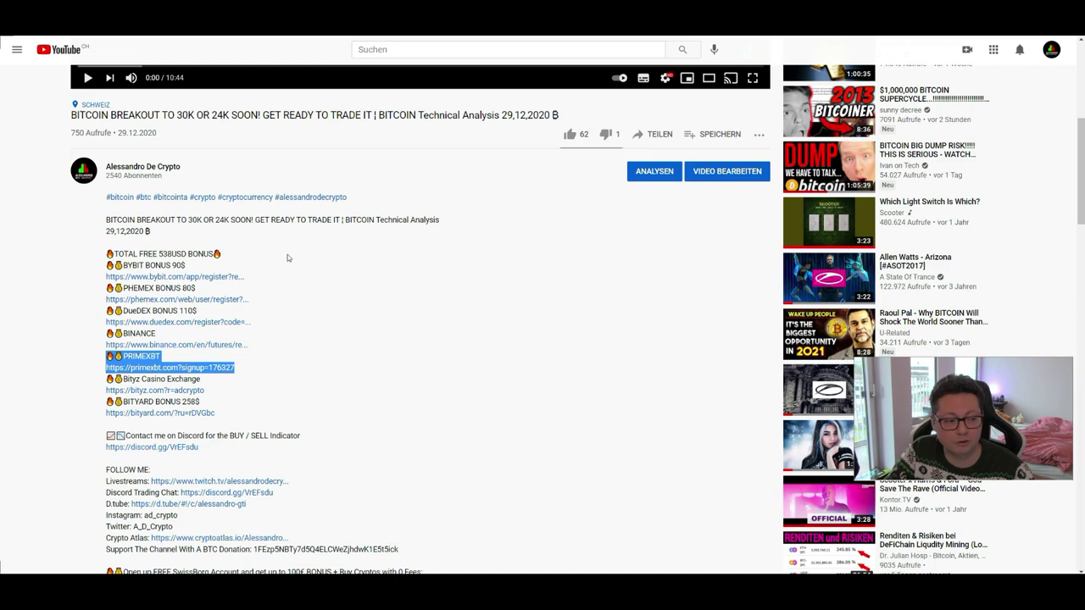
# Scroll the description down to the 'Buy Ledger Hardware Wallet now' line and its shop.ledger.com link.
pyautogui.scroll(-1, 548, 384)
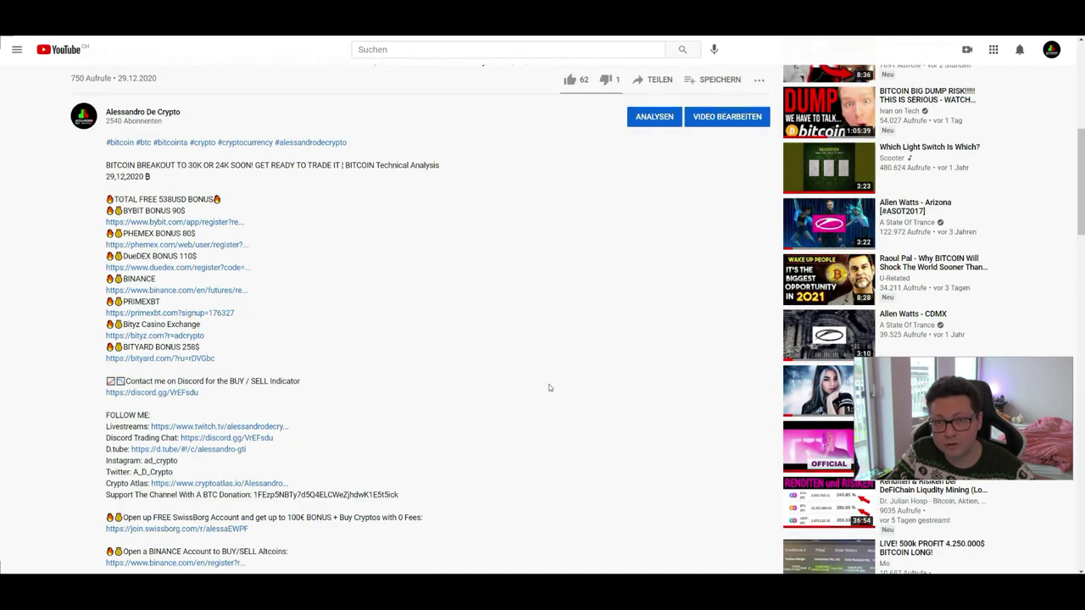
pyautogui.scroll(-6, 548, 387)
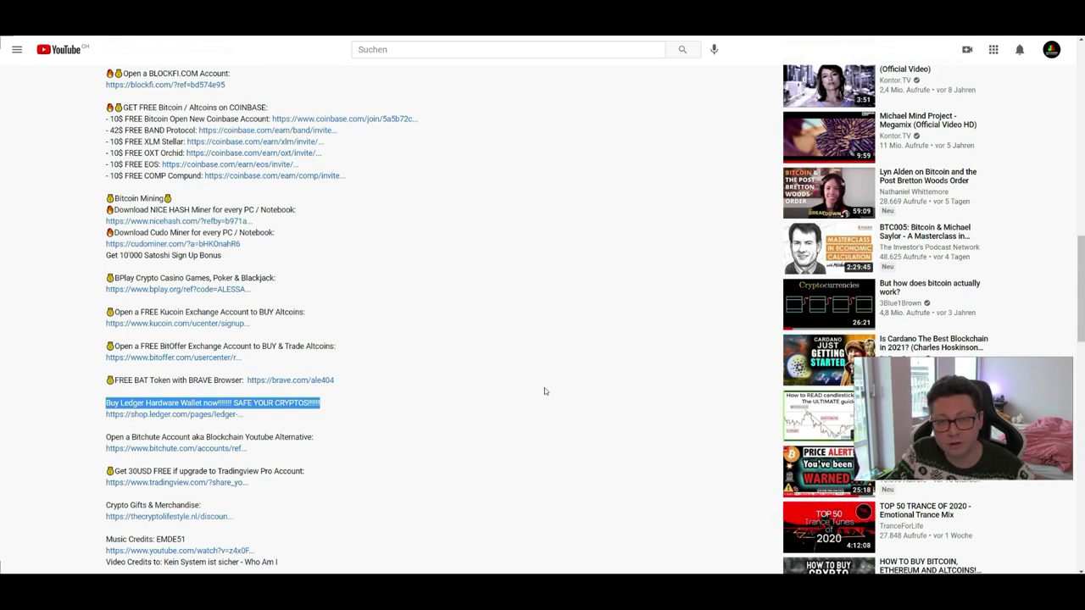
pyautogui.scroll(-2, 509, 404)
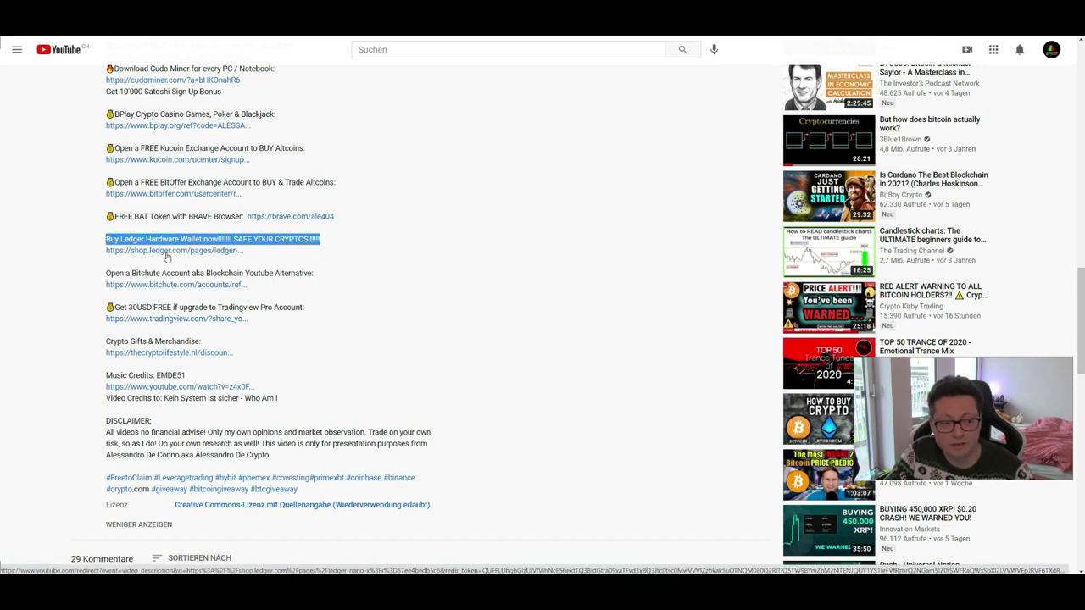
# Highlight part of the Binance account line, then the Livestreams and Discord Trading Chat links under FOLLOW ME.
pyautogui.scroll(3, 167, 257)
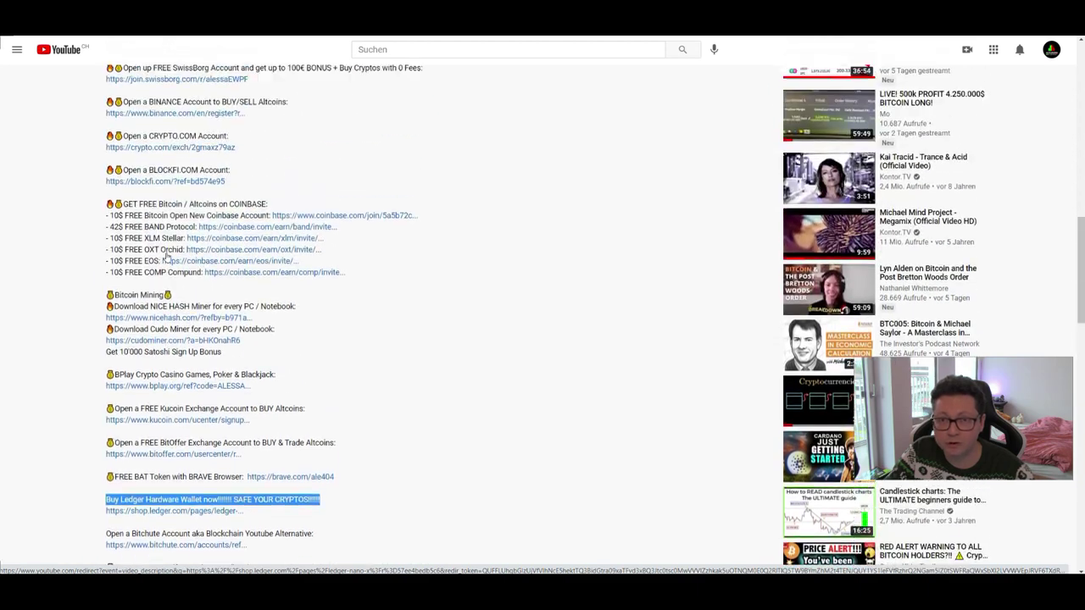
pyautogui.scroll(3, 167, 257)
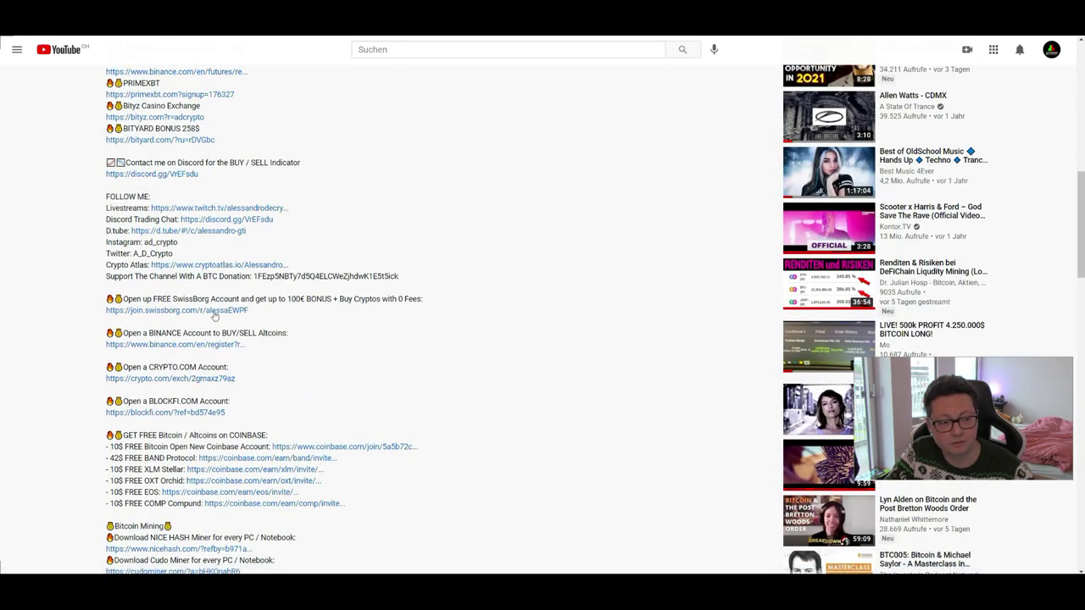
pyautogui.moveTo(137, 333); pyautogui.dragTo(210, 333)
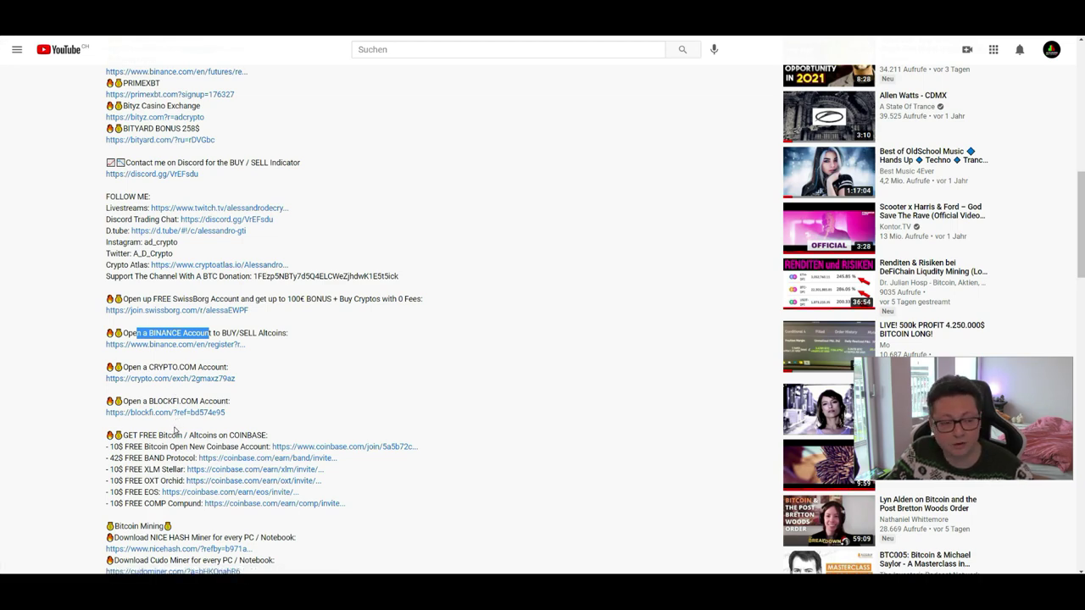
pyautogui.scroll(-2, 175, 430)
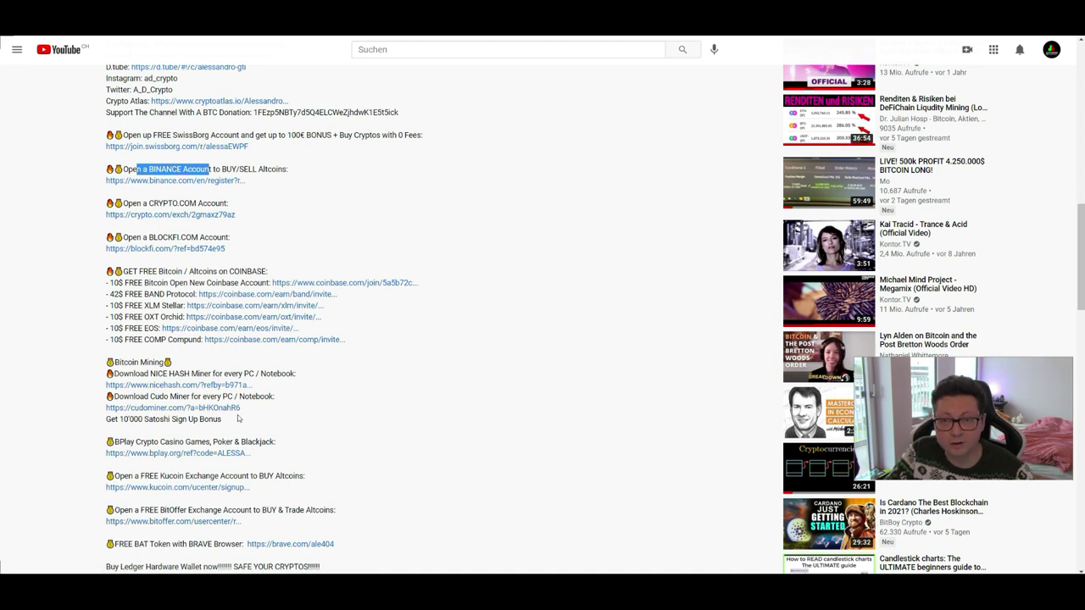
pyautogui.scroll(3, 237, 418)
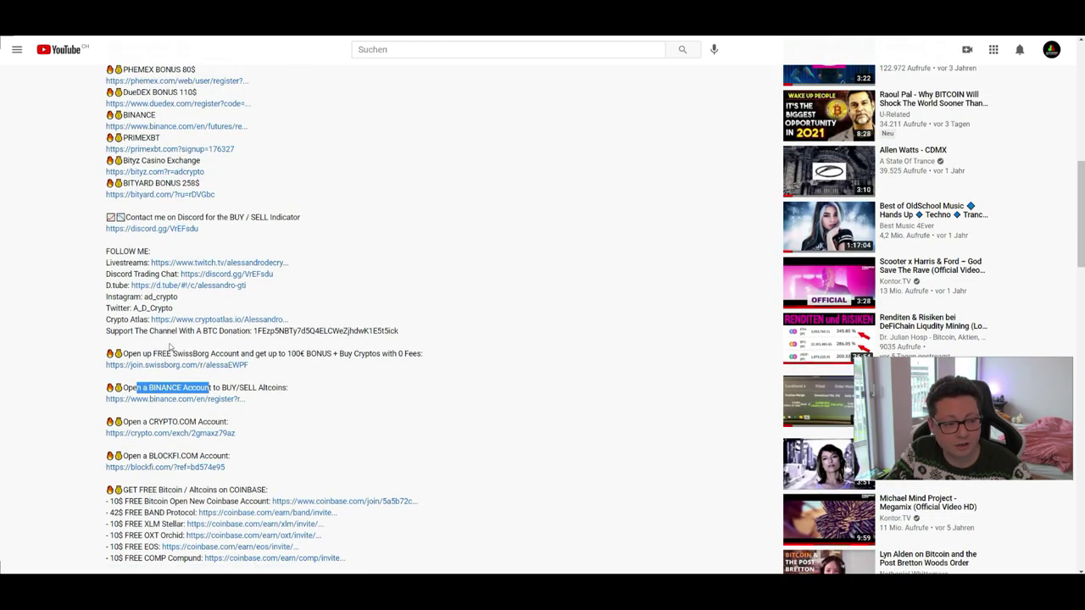
pyautogui.moveTo(103, 264); pyautogui.dragTo(285, 280)
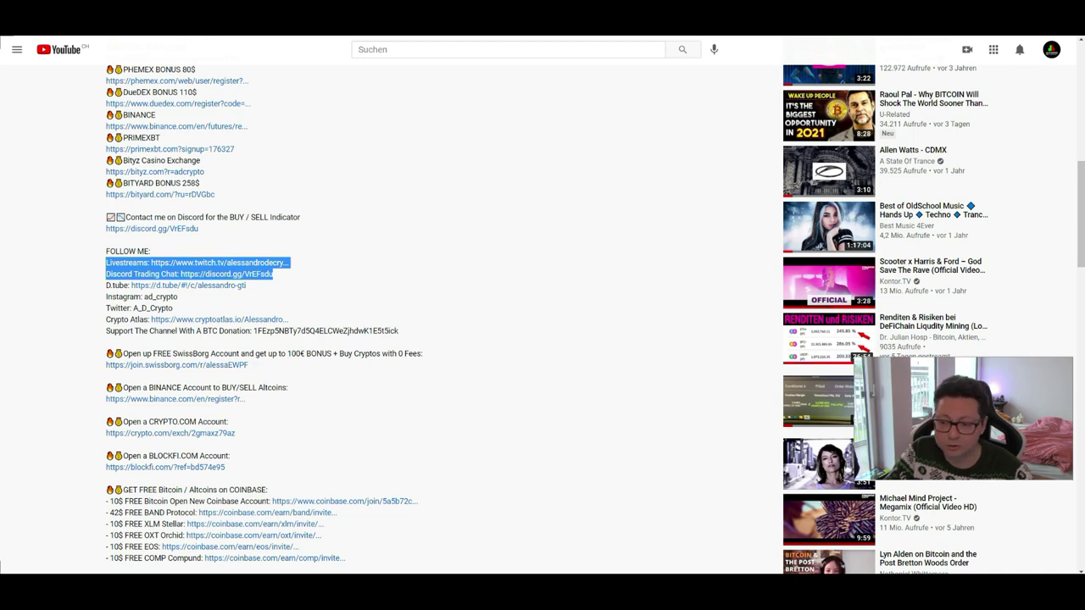
pyautogui.hotkey('alt', 'Tab')
pyautogui.moveTo(515, 123); pyautogui.dragTo(461, 126)
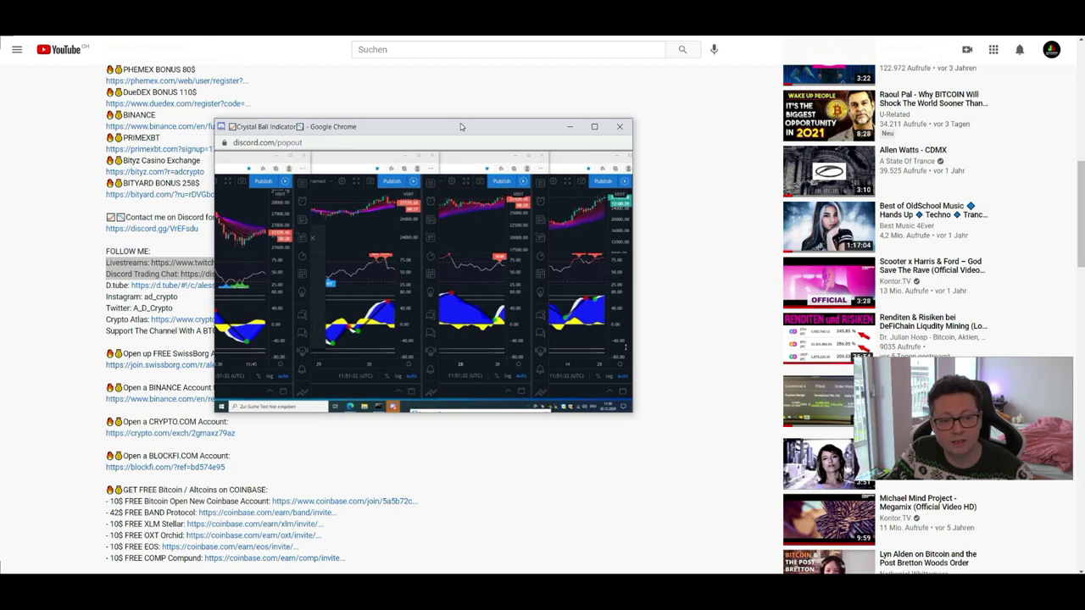
pyautogui.moveTo(431, 339)
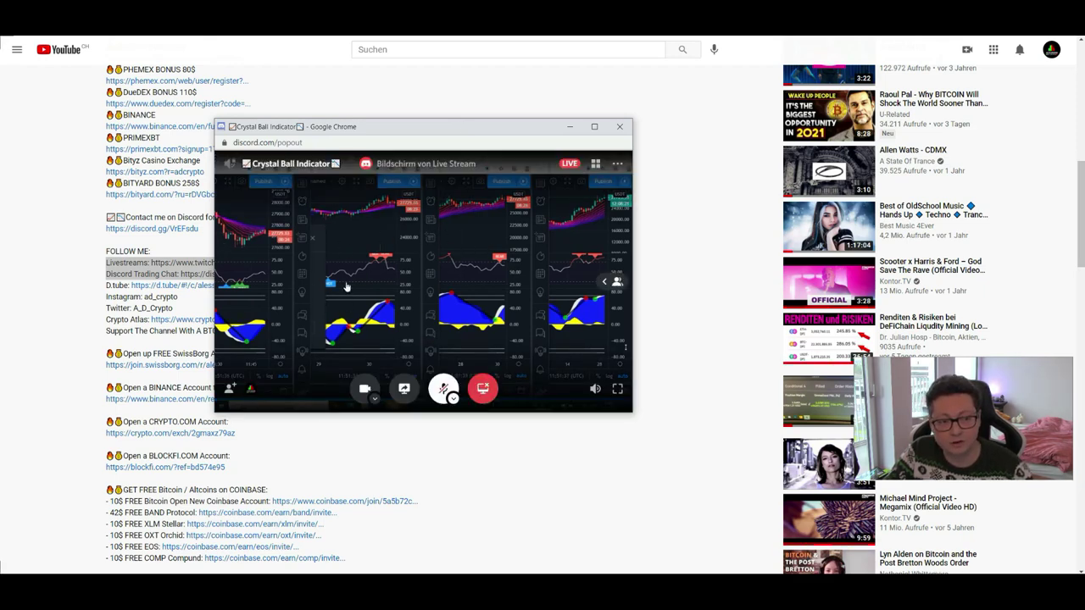
pyautogui.moveTo(399, 130); pyautogui.dragTo(1084, 128)
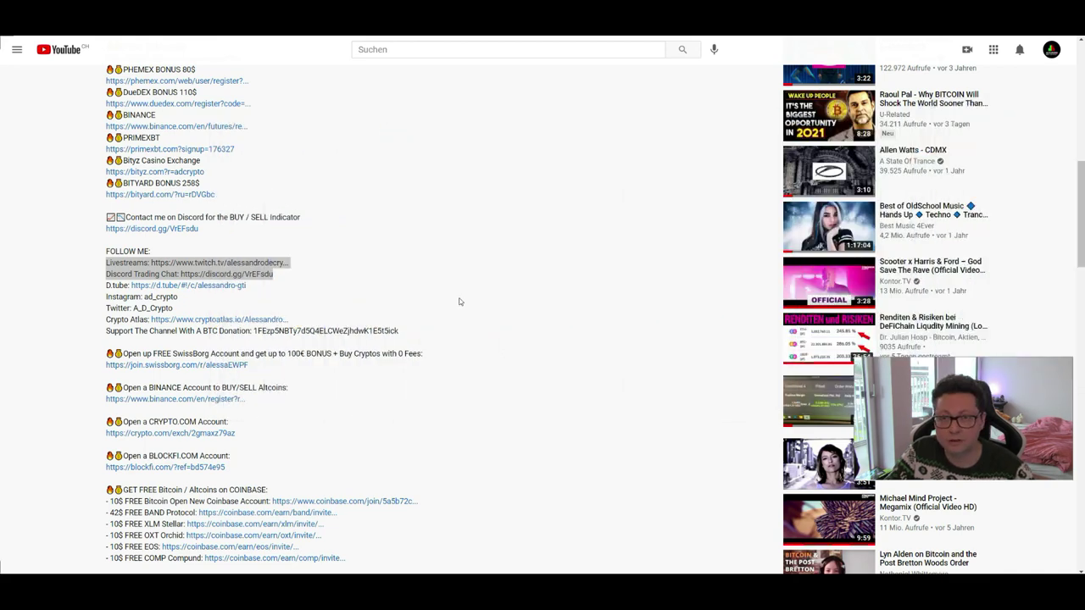